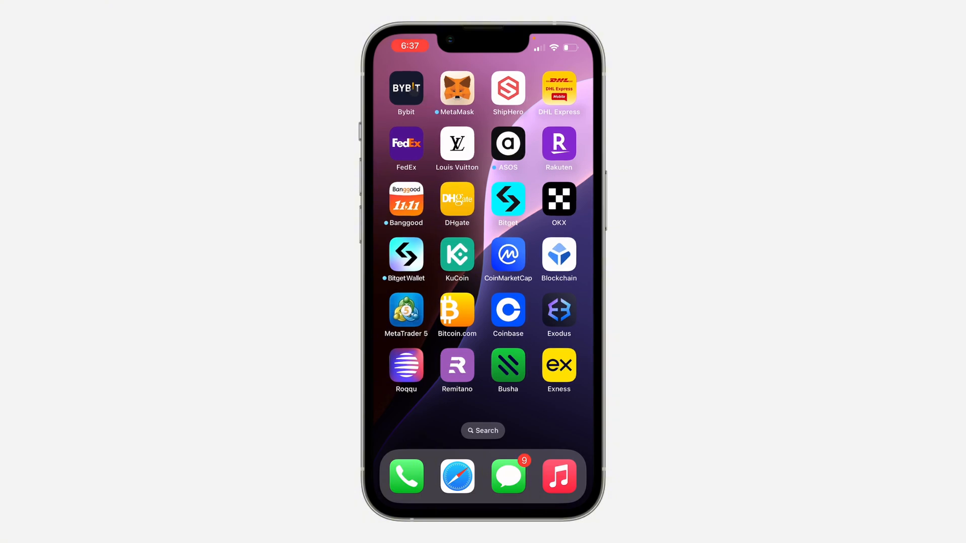
# Step: Launch Bybit and reach the Security page via the profile avatar and Settings
pyautogui.click(406, 88)
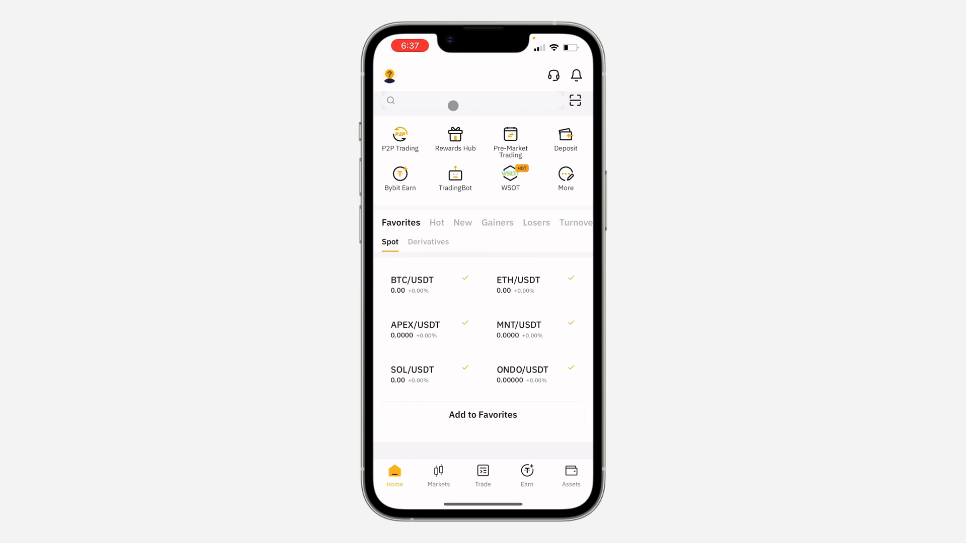
pyautogui.click(390, 76)
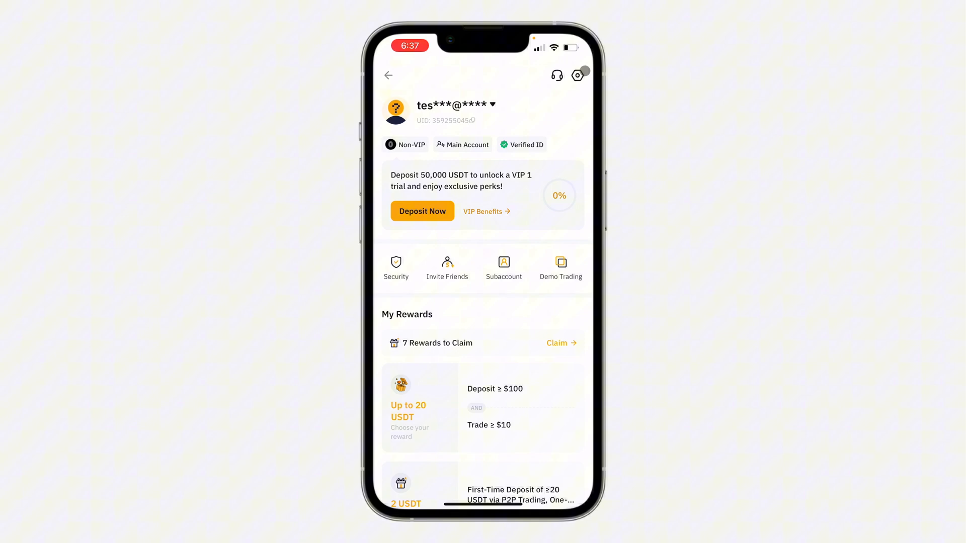
pyautogui.click(578, 75)
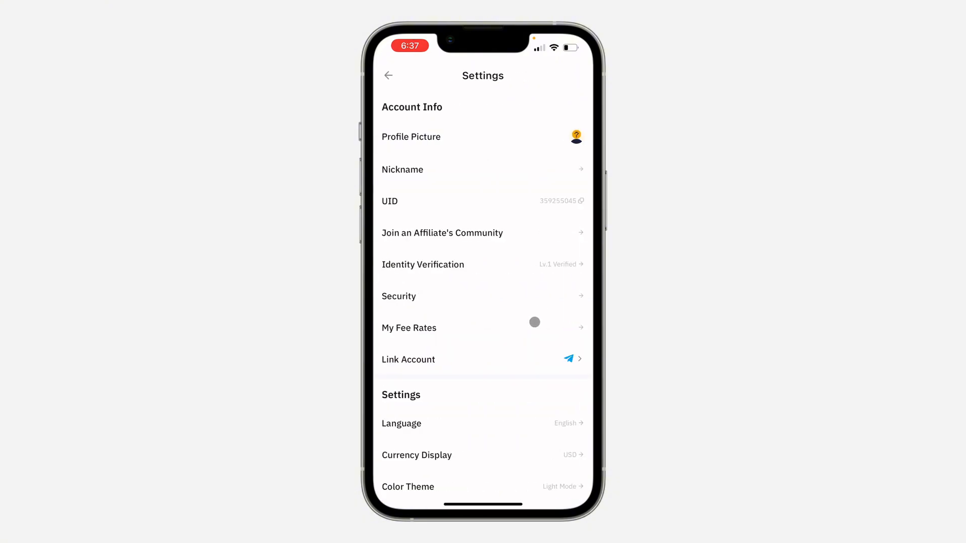
pyautogui.click(525, 294)
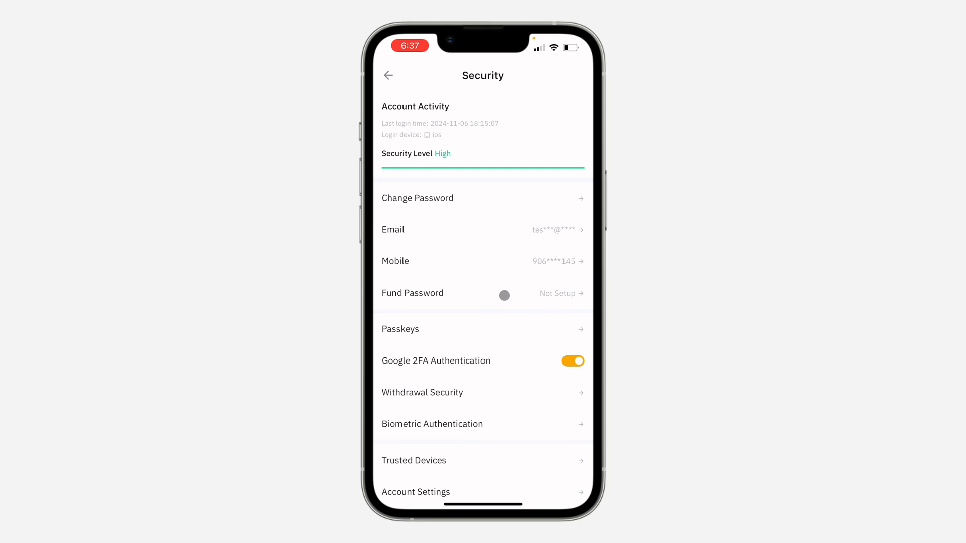
# Step: Enter a new fund password in the Set Fund Password form and move to its confirmation field
pyautogui.click(505, 294)
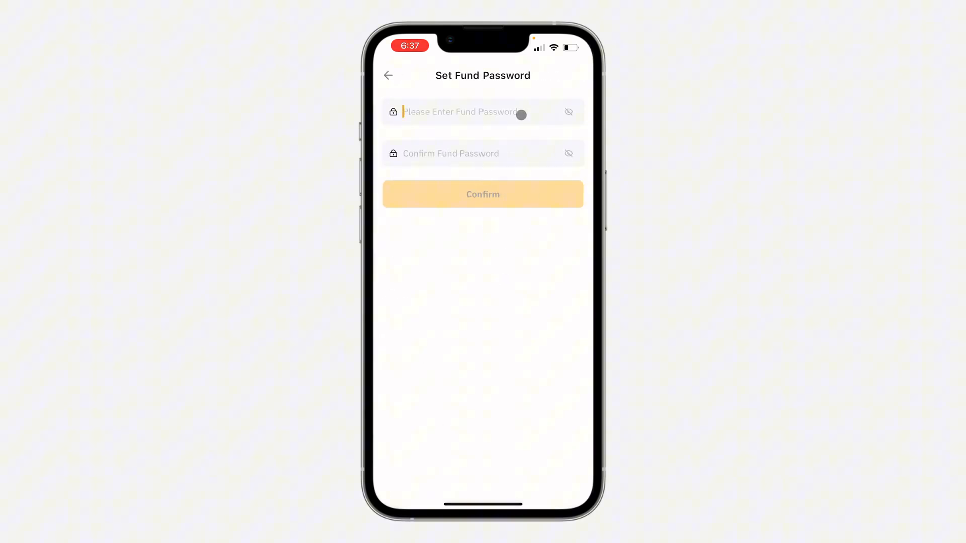
pyautogui.click(522, 115)
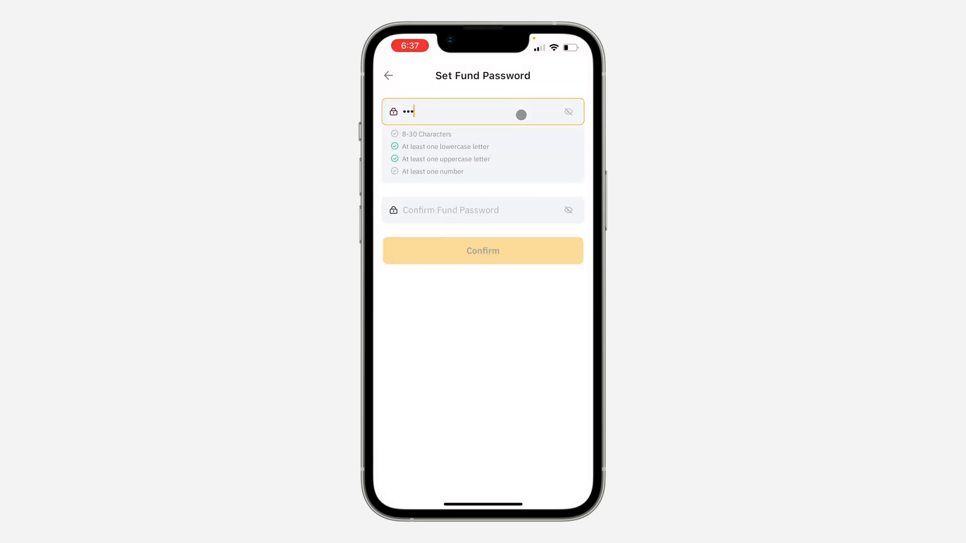
pyautogui.write('••')
pyautogui.press('Tab')
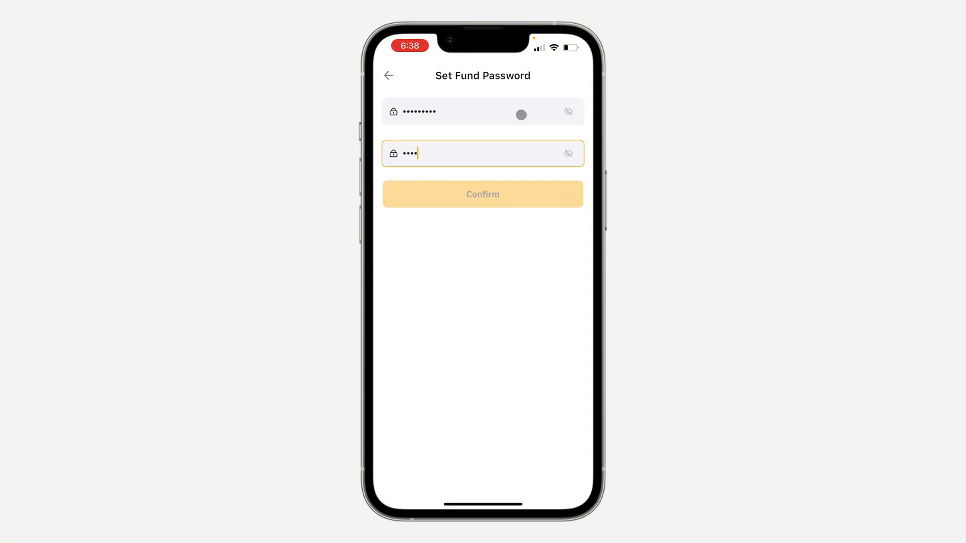
pyautogui.write('••')
pyautogui.write('•')
# Step: Submit the fund password so Security shows it Configured, then pull down Control Center
pyautogui.press('Return')
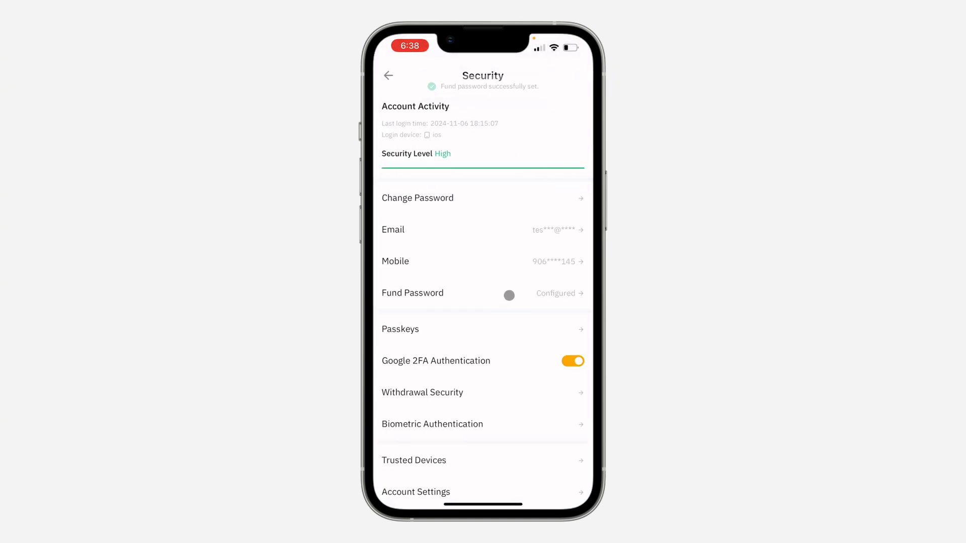
pyautogui.moveTo(559, 46); pyautogui.dragTo(527, 235)
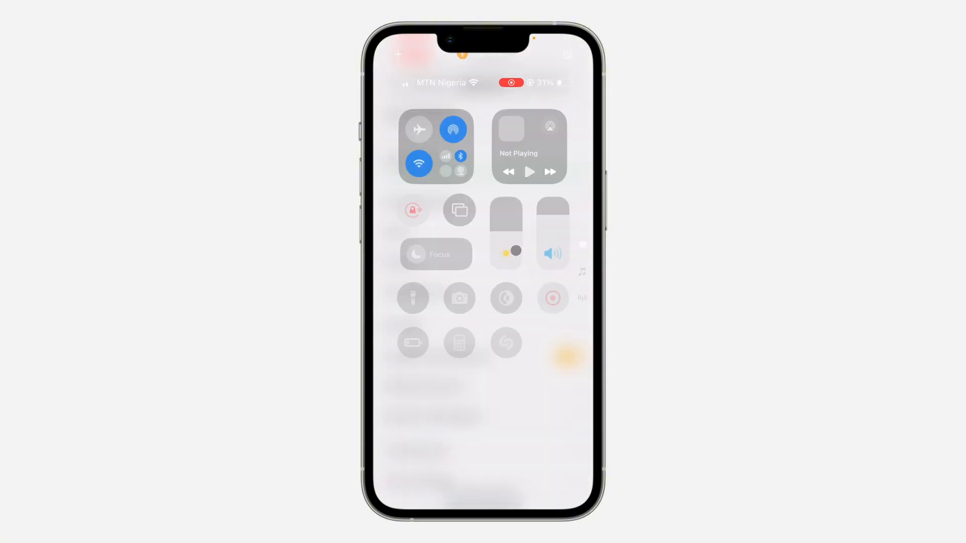